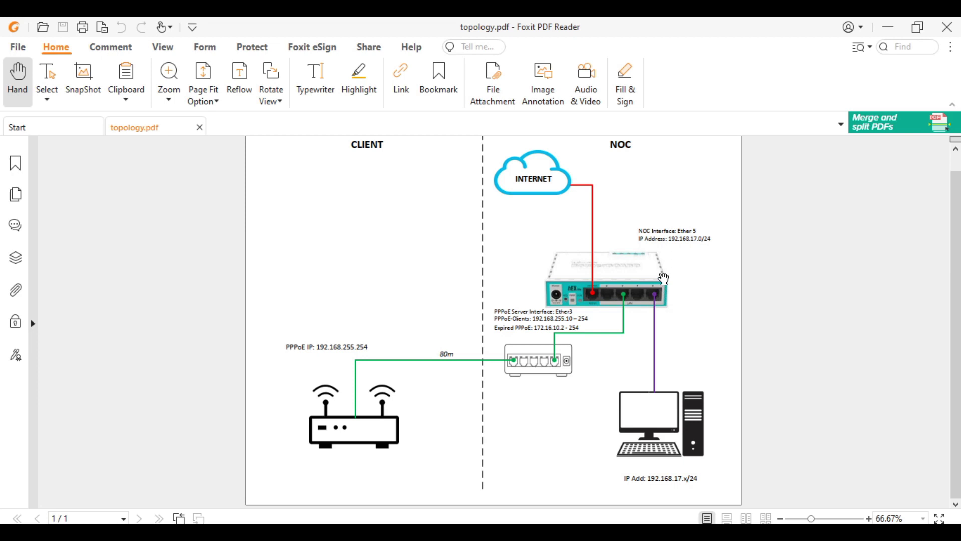
# - Zoom the topology diagram and pan down to the client router with PPPoE IP 192.168.255.254
pyautogui.scroll(1, 686, 257)
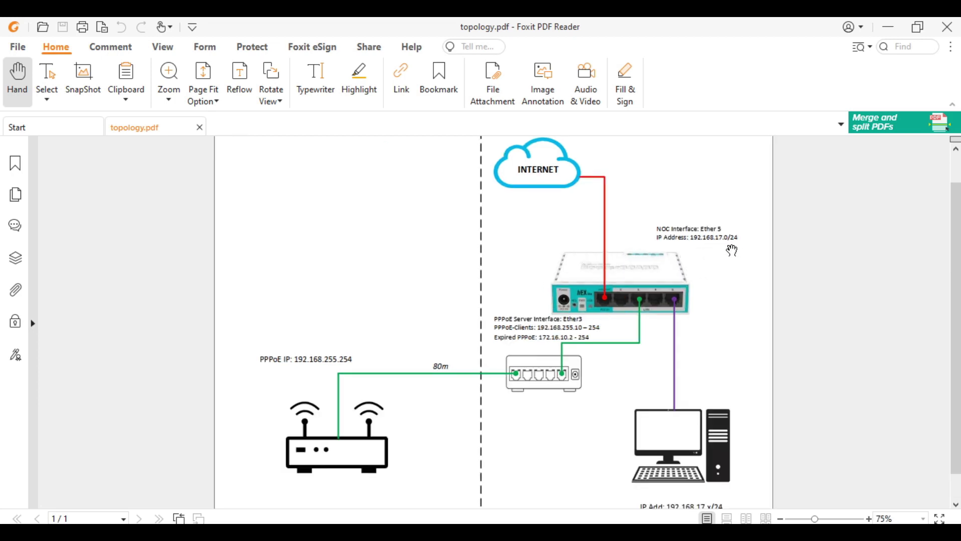
pyautogui.scroll(-1, 729, 256)
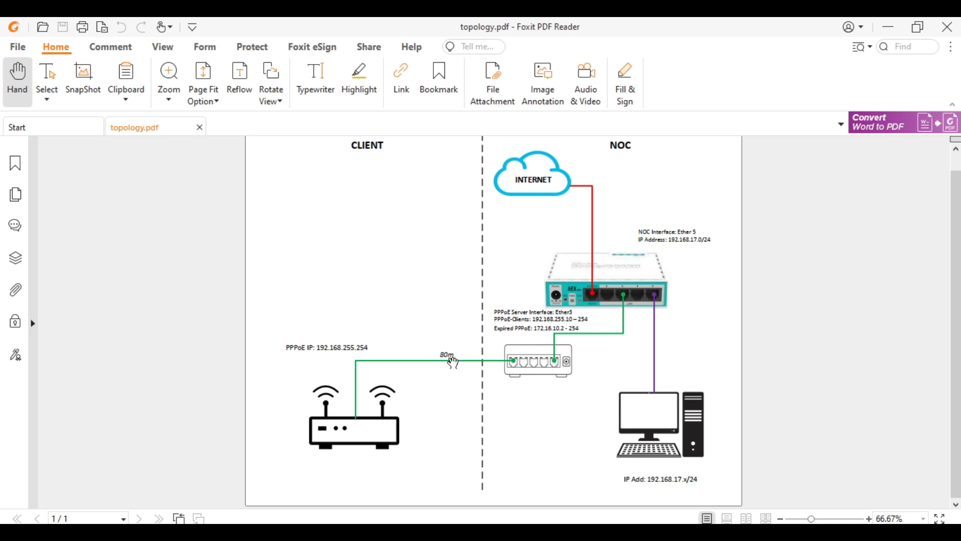
pyautogui.keyDown('ctrl'); pyautogui.scroll(2, 450, 368); pyautogui.keyUp('ctrl')
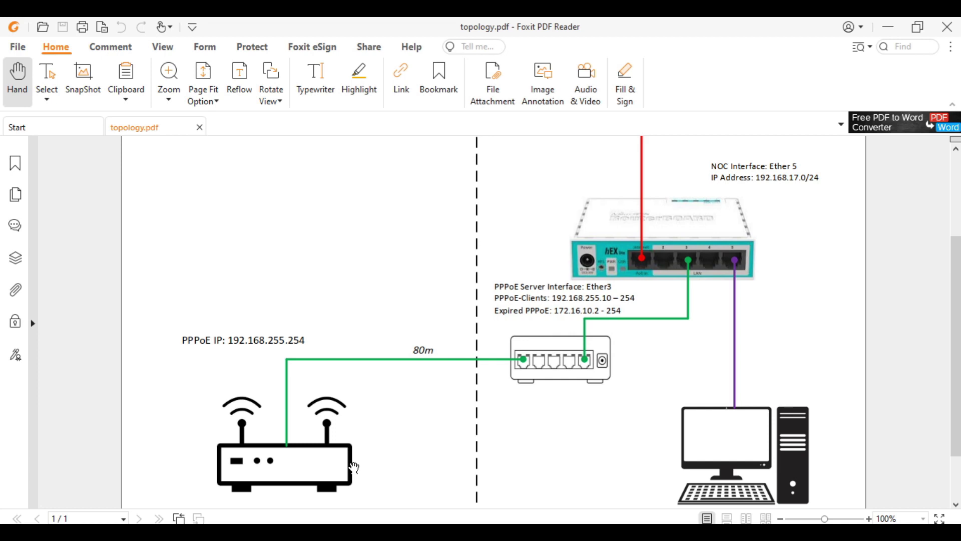
pyautogui.moveTo(334, 487); pyautogui.dragTo(337, 445)
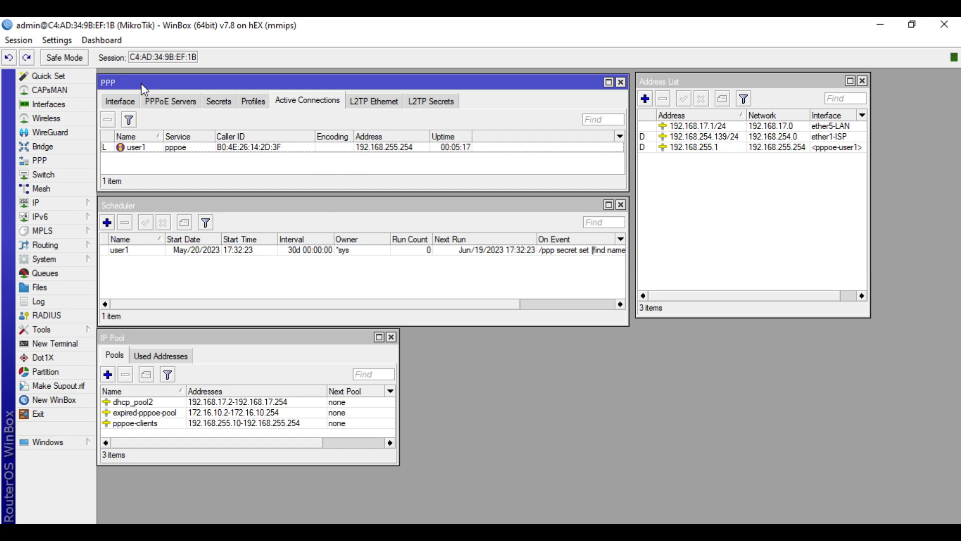
# - Copy user1's PPPoE address 192.168.255.254 from its active connection details
pyautogui.doubleClick(272, 147)
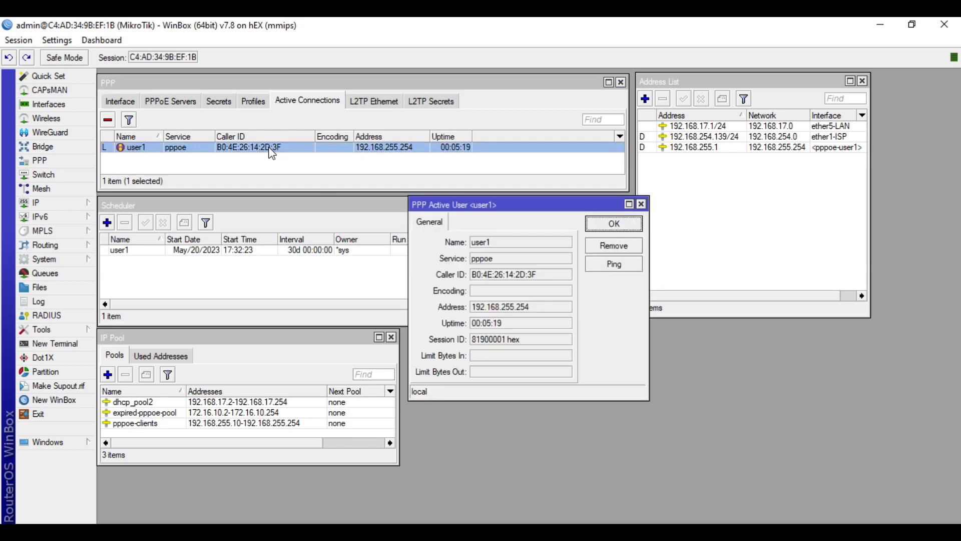
pyautogui.moveTo(538, 308); pyautogui.dragTo(483, 305)
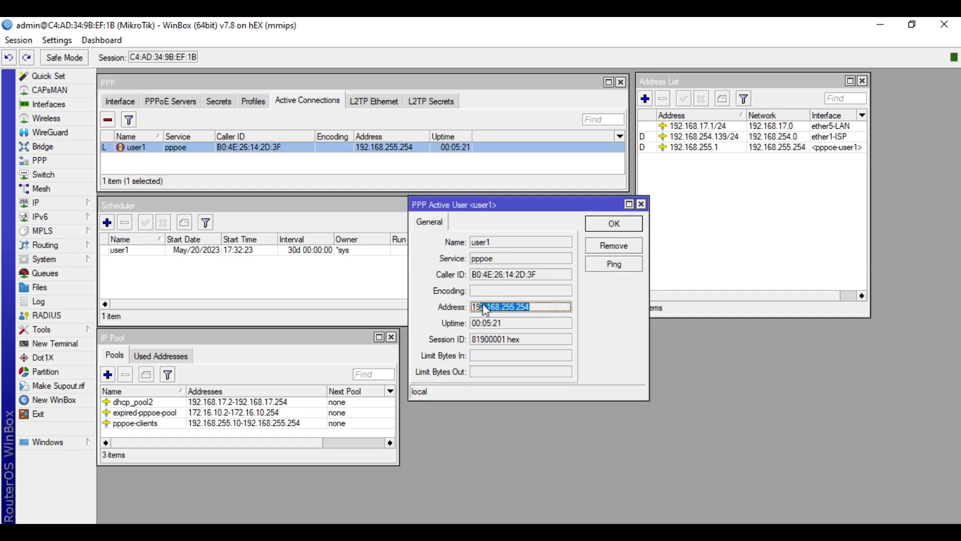
pyautogui.rightClick(475, 307)
pyautogui.click(499, 316)
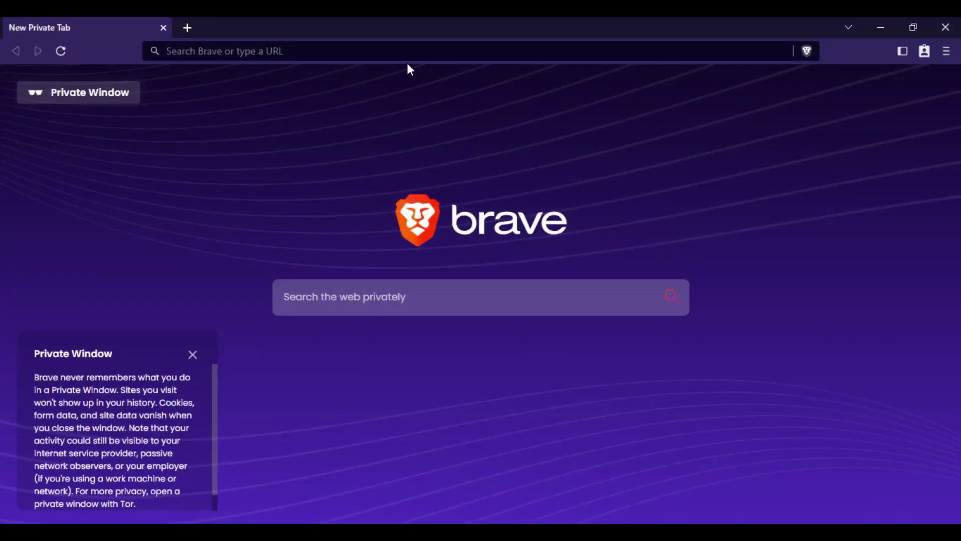
# - Load the copied address 192.168.255.254 in Brave; it times out as unreachable
pyautogui.click(422, 57)
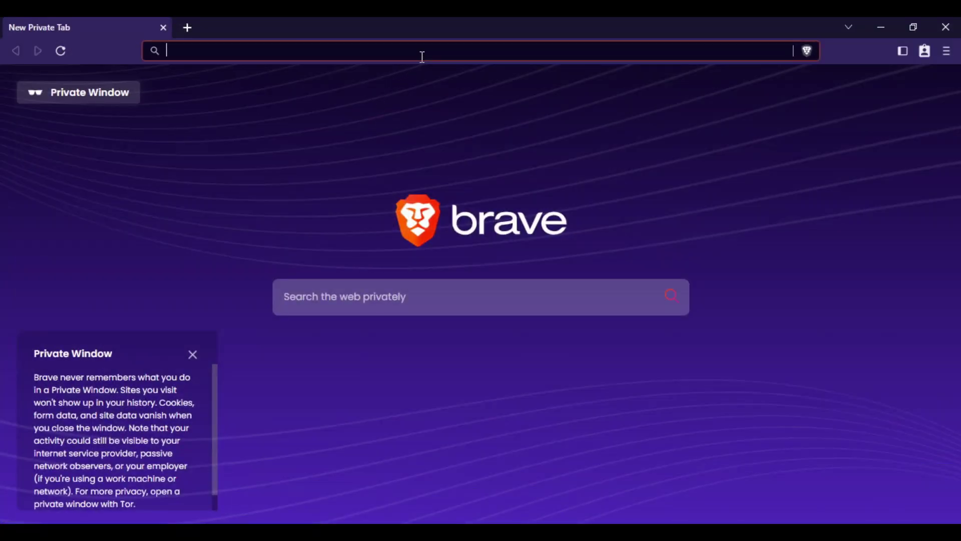
pyautogui.hotkey('ctrl', 'v')
pyautogui.press('Return')
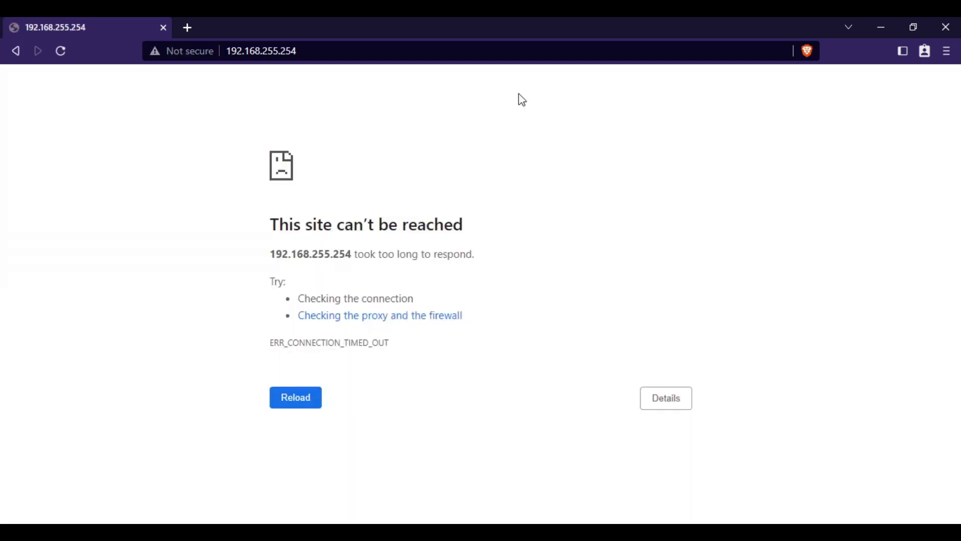
# - Minimize Brave and close user1's active connection details in WinBox
pyautogui.click(882, 27)
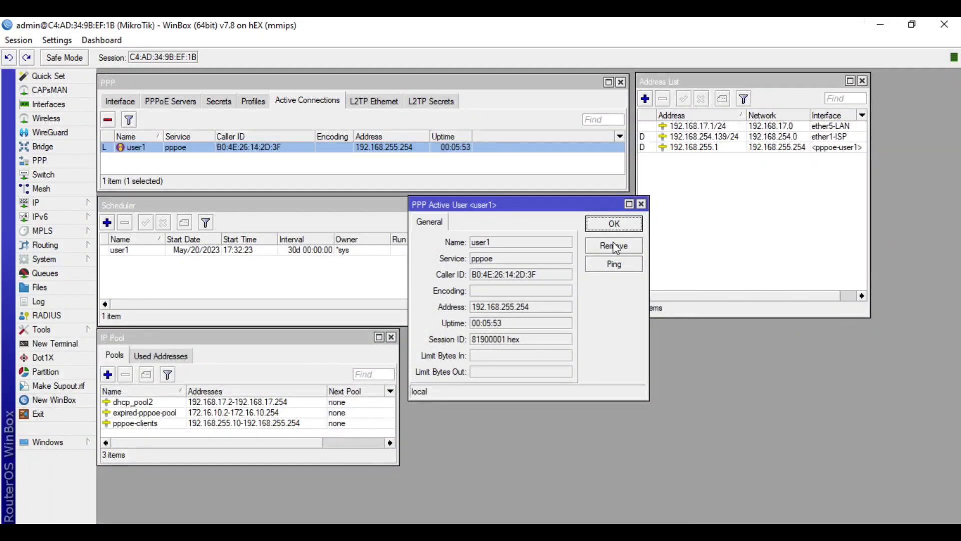
pyautogui.click(641, 204)
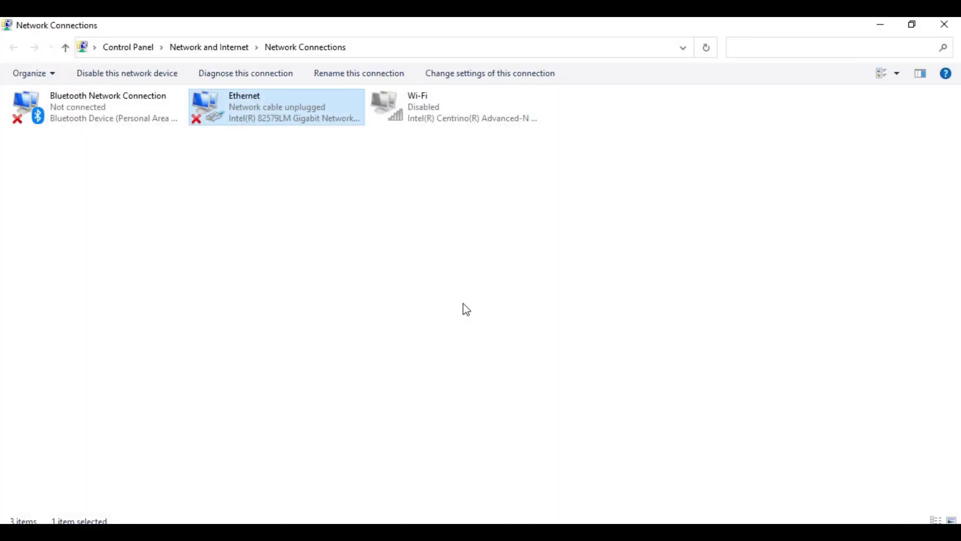
# - Refresh Network Connections and read Ethernet's IPv4 192.168.0.100 and default gateway 192.168.0.1
pyautogui.click(307, 193)
pyautogui.rightClick(306, 189)
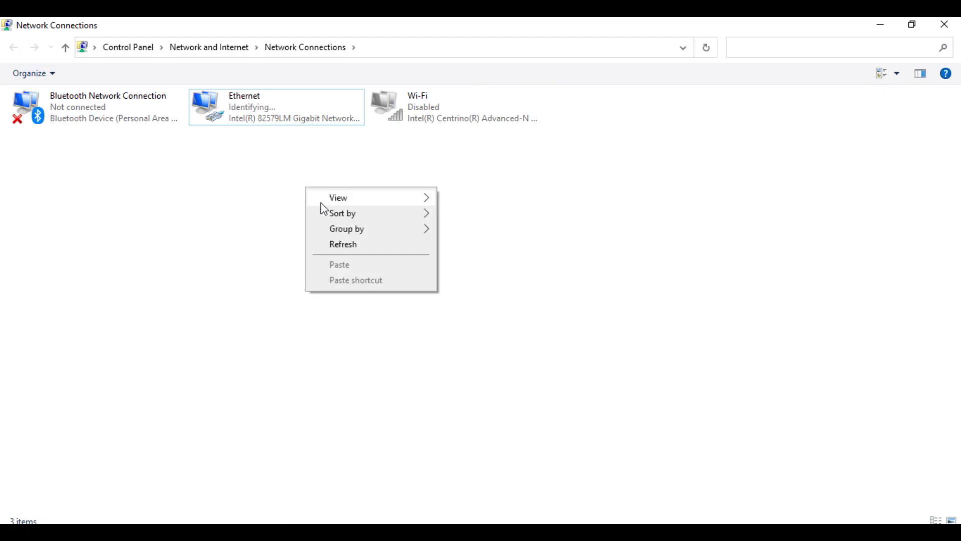
pyautogui.click(340, 245)
pyautogui.doubleClick(324, 120)
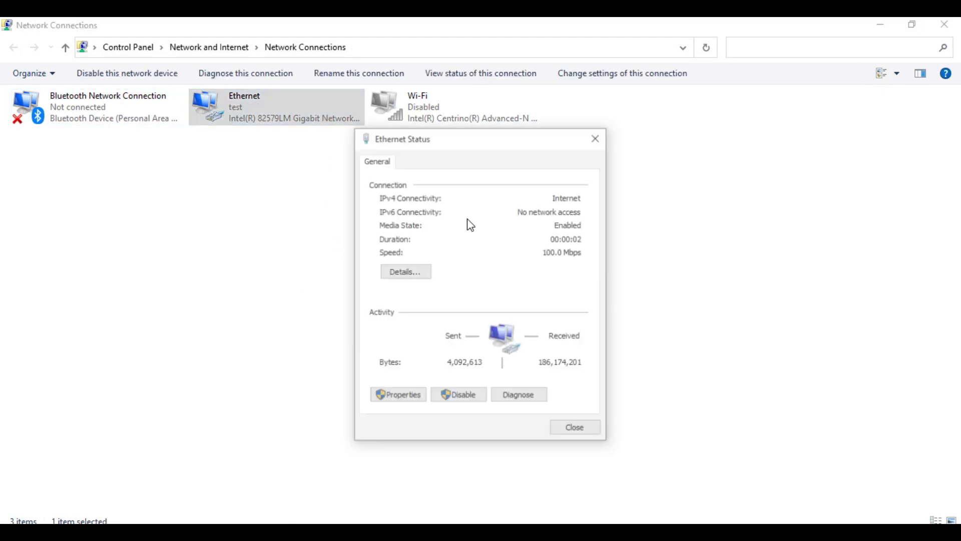
pyautogui.click(419, 275)
pyautogui.click(512, 264)
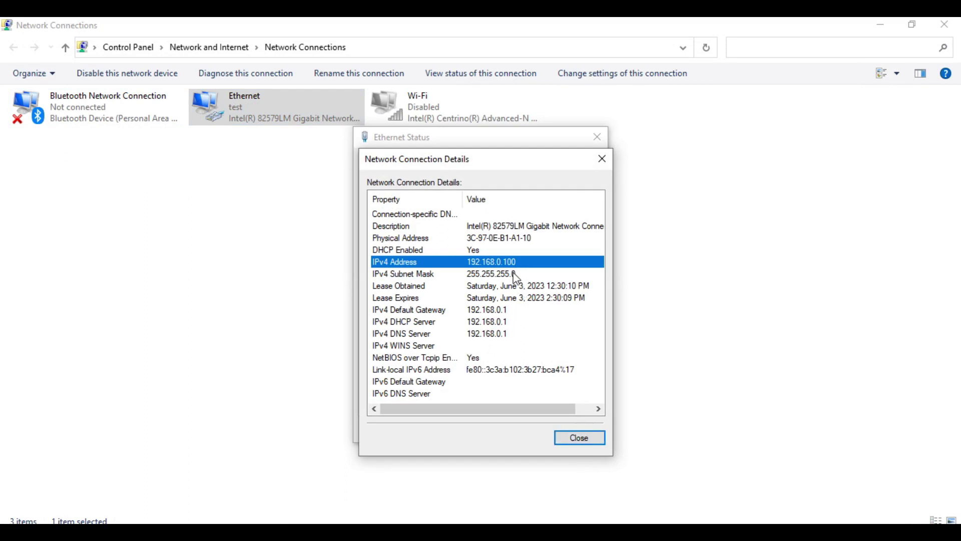
pyautogui.click(497, 315)
pyautogui.hotkey('alt', 'Tab')
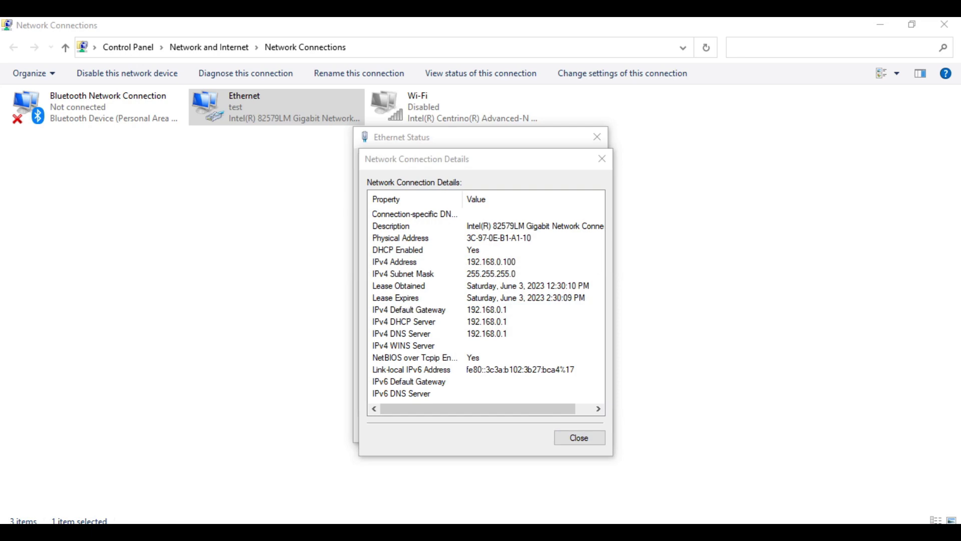
# - Load the TP-Link router's login page at 192.168.0.1
pyautogui.click(277, 54)
pyautogui.write('1')
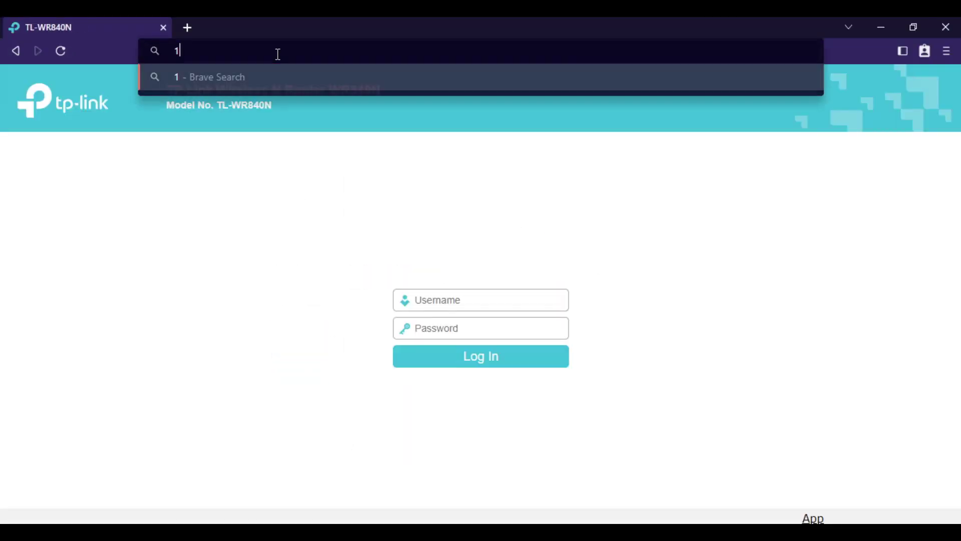
pyautogui.write('92.168')
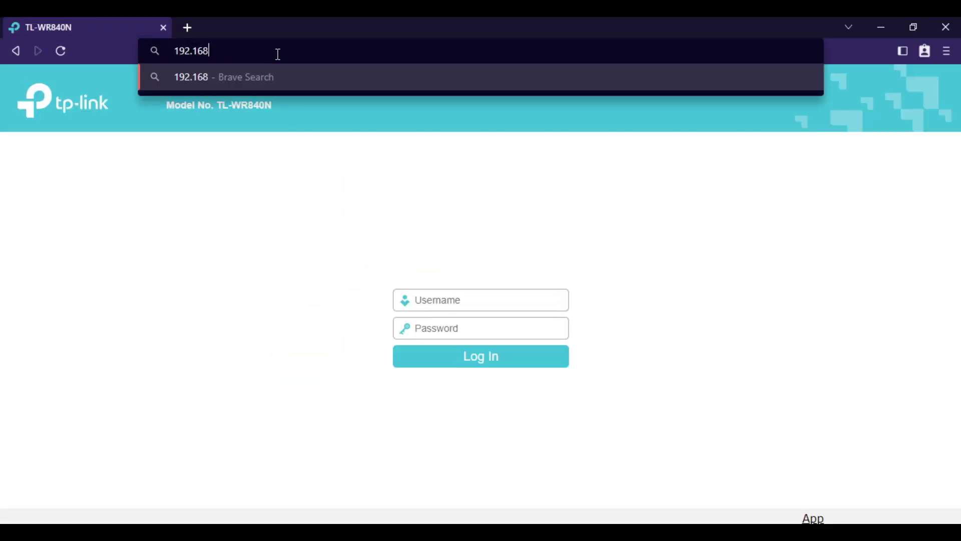
pyautogui.write('.0.1')
pyautogui.press('Return')
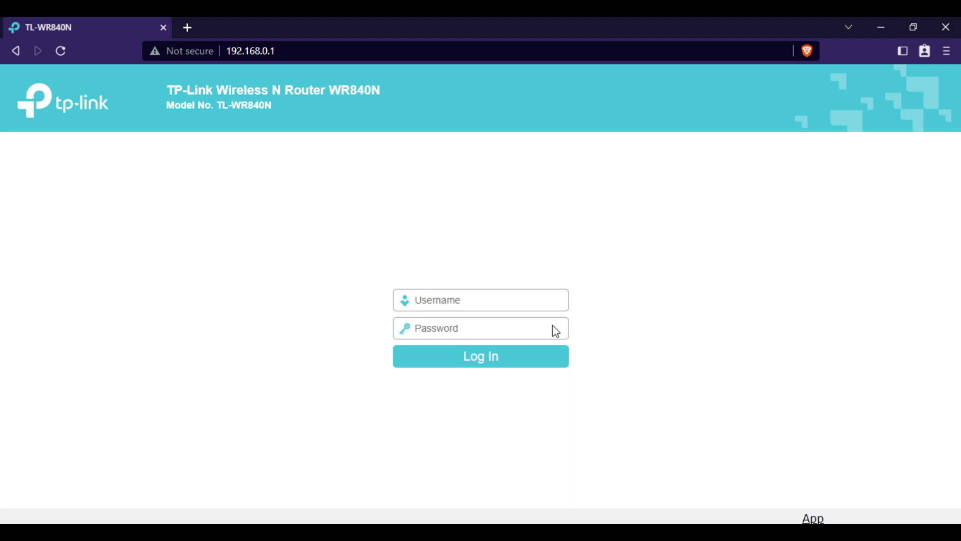
# - Log in to the router with its username and password to reach the Status page
pyautogui.click(503, 298)
pyautogui.write('admin')
pyautogui.press('Tab')
pyautogui.write('admin')
pyautogui.click(480, 360)
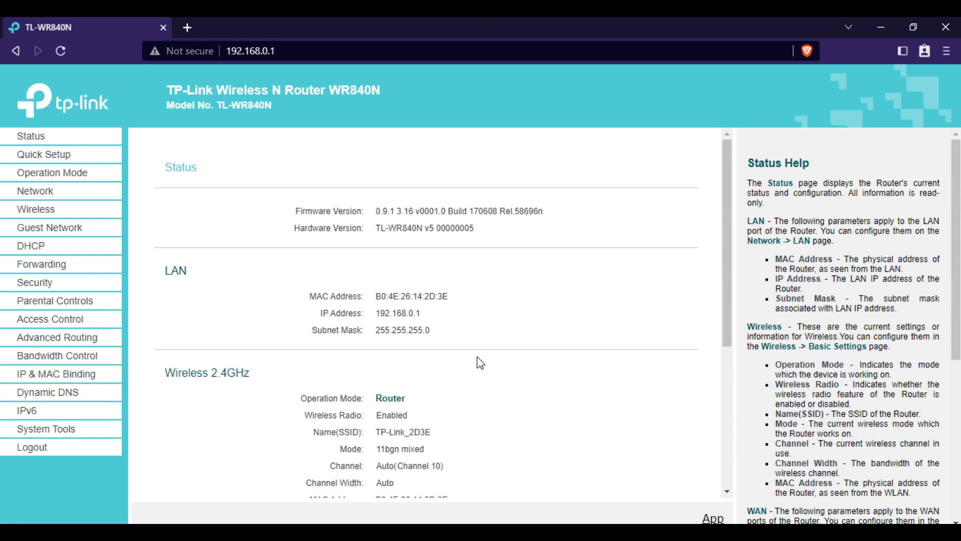
# - Under Security > Remote Management, change the IP from 0.0.0.0 to 255.255.255.255 and save
pyautogui.click(39, 282)
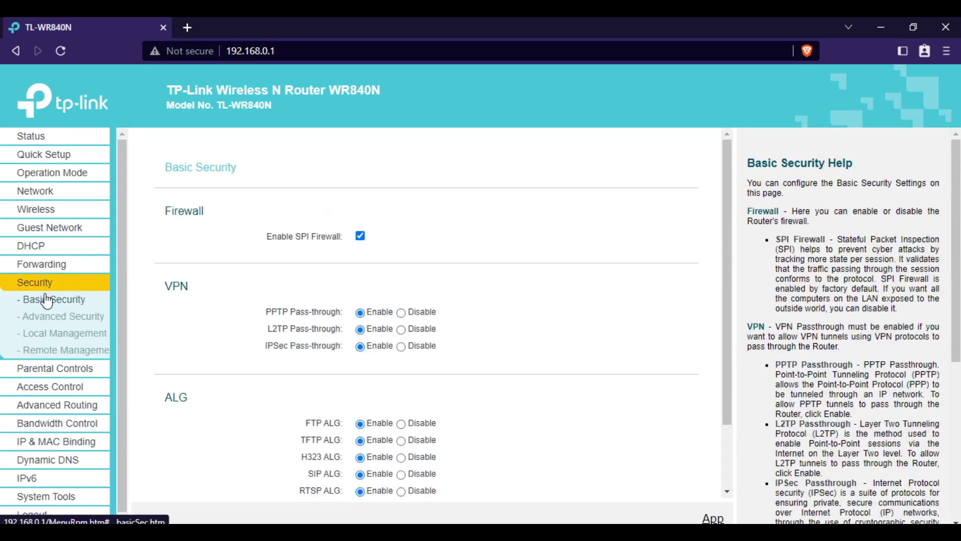
pyautogui.click(62, 350)
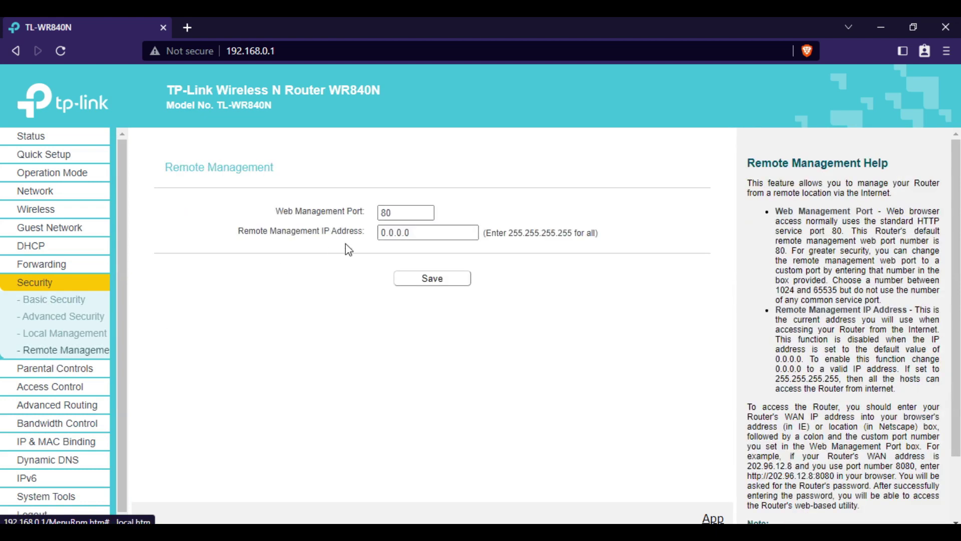
pyautogui.tripleClick(443, 235)
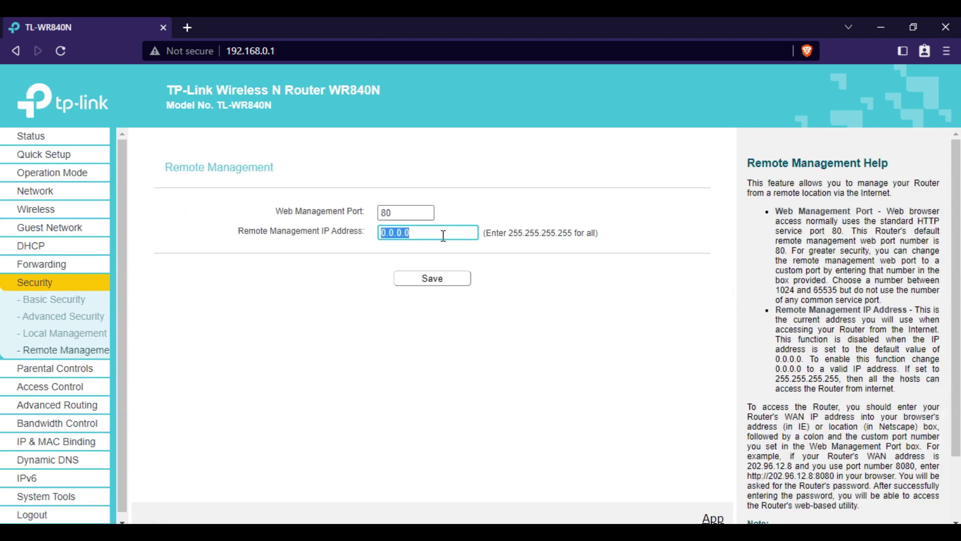
pyautogui.write('255.255.255.25')
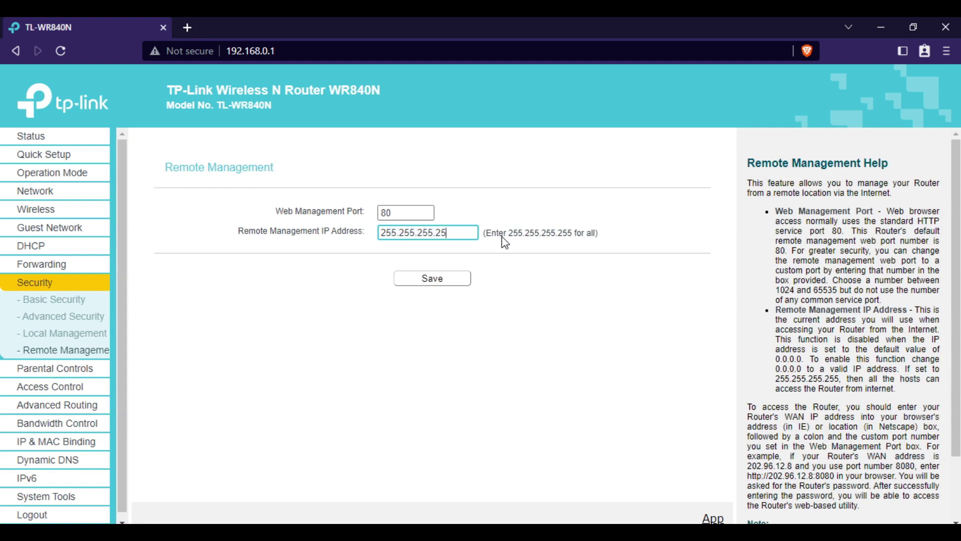
pyautogui.write('5')
pyautogui.click(430, 282)
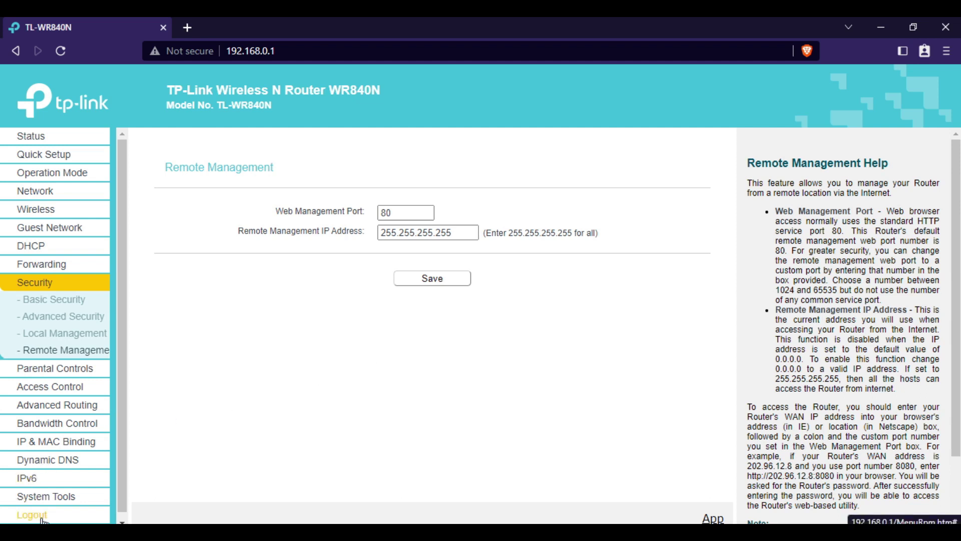
# - Log out of the TP-Link web interface, confirming the prompt
pyautogui.click(42, 520)
pyautogui.click(547, 129)
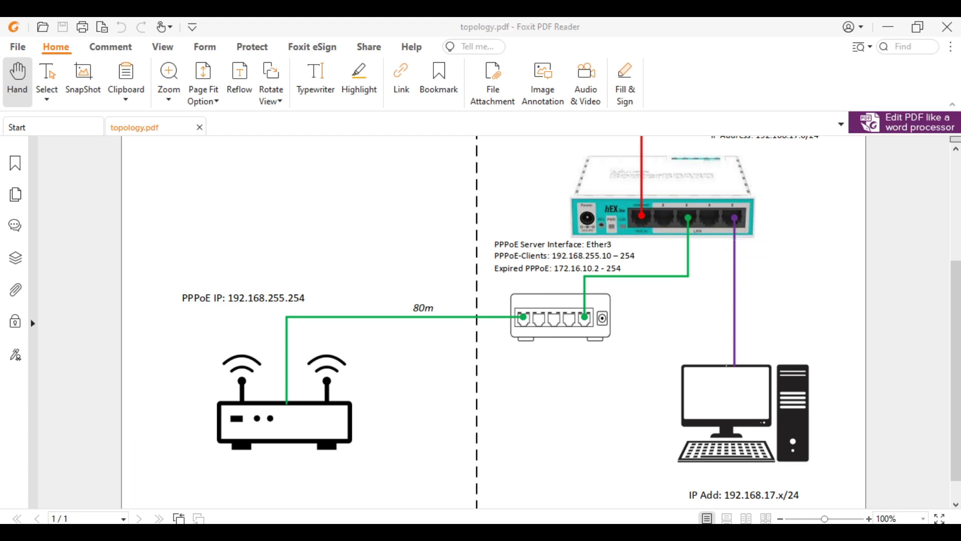
# - Bring the Network Connections window to the front from the taskbar
pyautogui.click(345, 478)
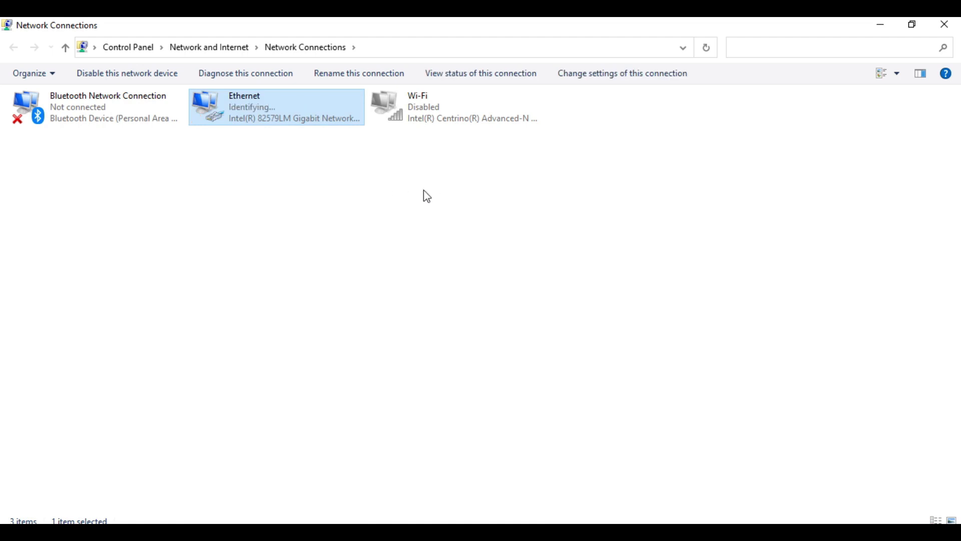
# - Recheck the reconnected Ethernet connection's details, close them, and minimize Network Connections
pyautogui.doubleClick(216, 102)
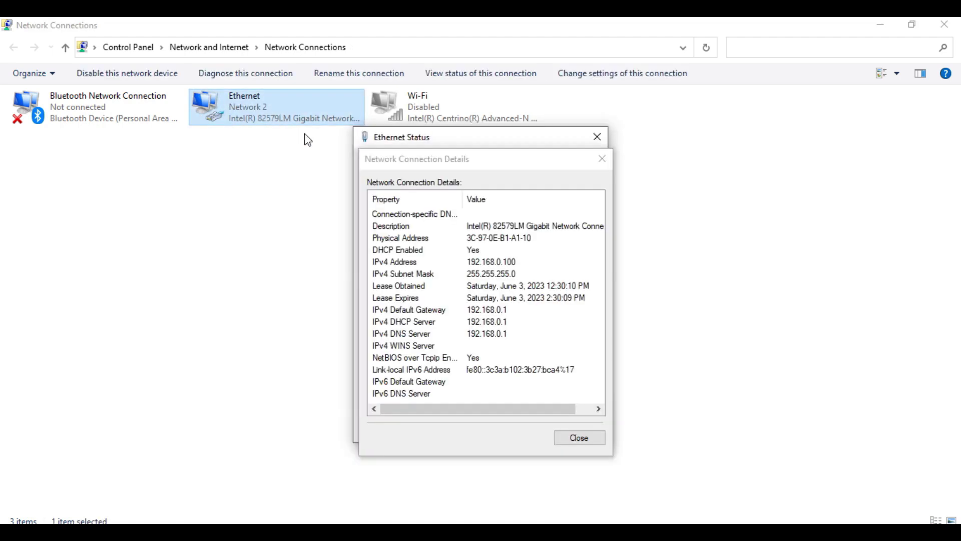
pyautogui.click(603, 158)
pyautogui.click(597, 137)
pyautogui.doubleClick(235, 105)
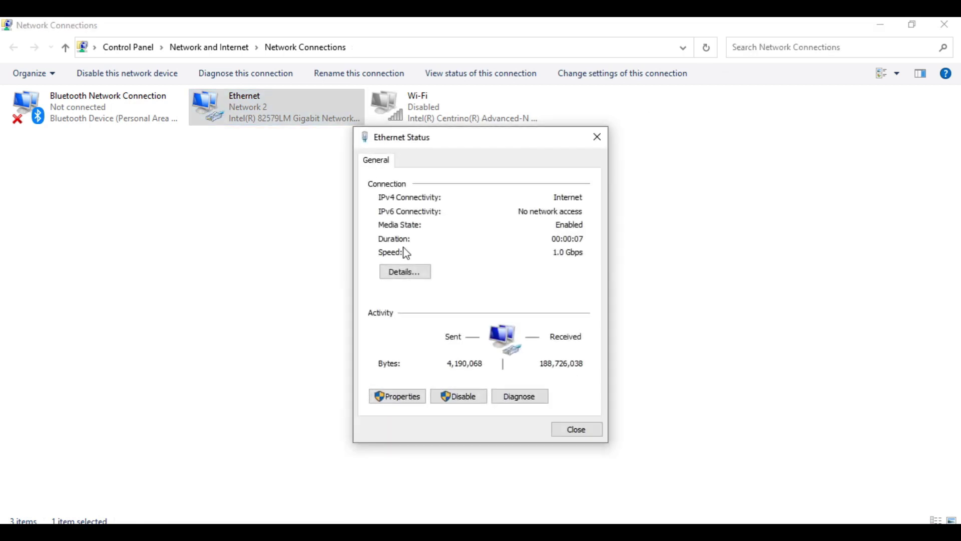
pyautogui.click(403, 270)
pyautogui.click(602, 159)
pyautogui.click(598, 137)
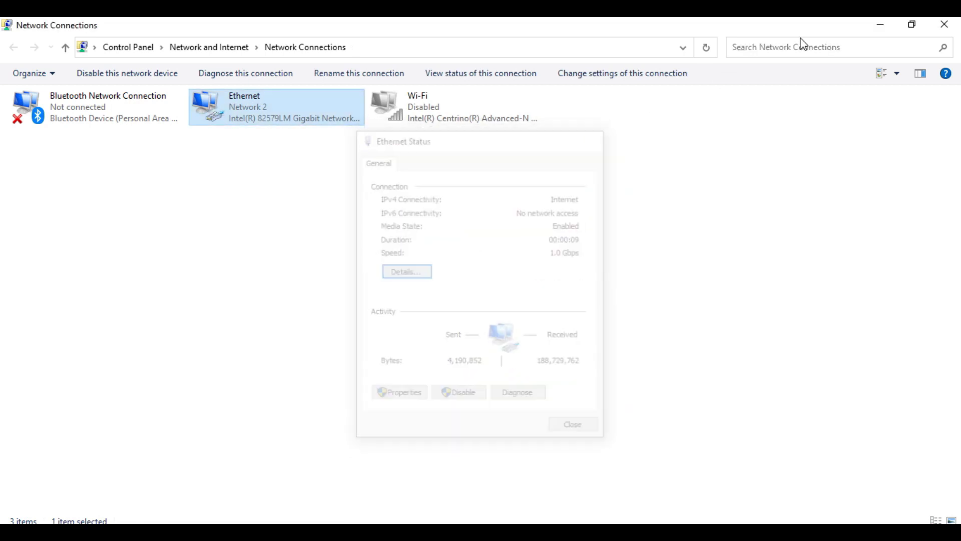
pyautogui.click(881, 25)
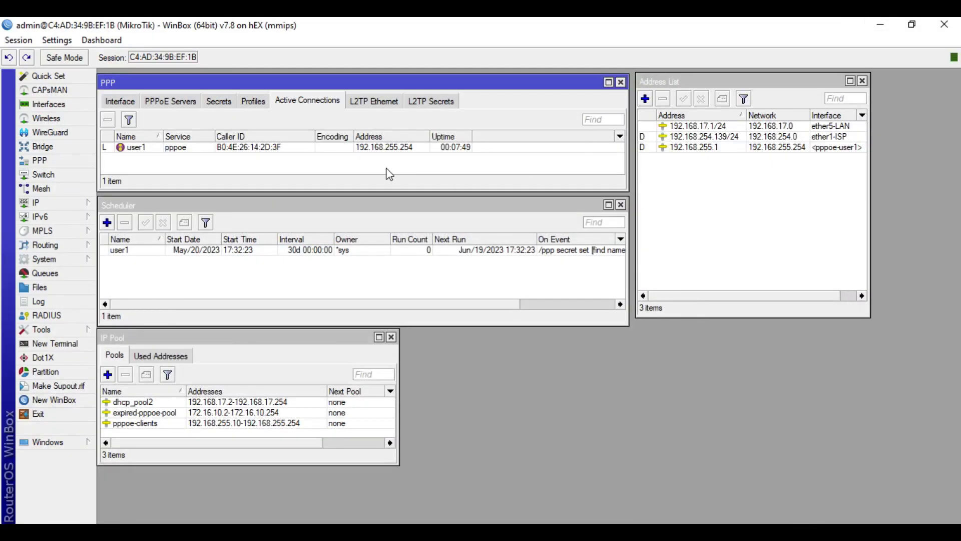
# - Copy user1's active PPPoE address 192.168.255.254 from its connection details and go to the browser's address bar
pyautogui.click(140, 84)
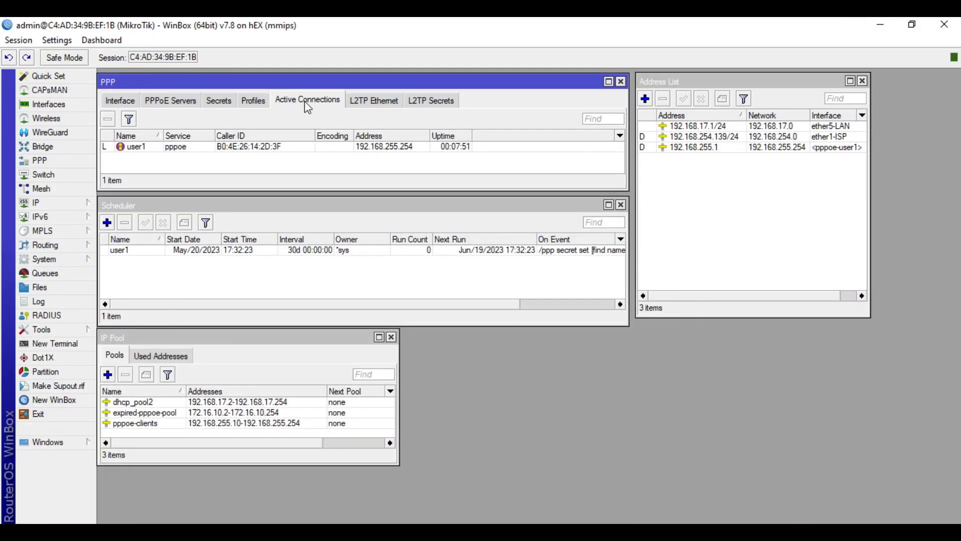
pyautogui.doubleClick(287, 148)
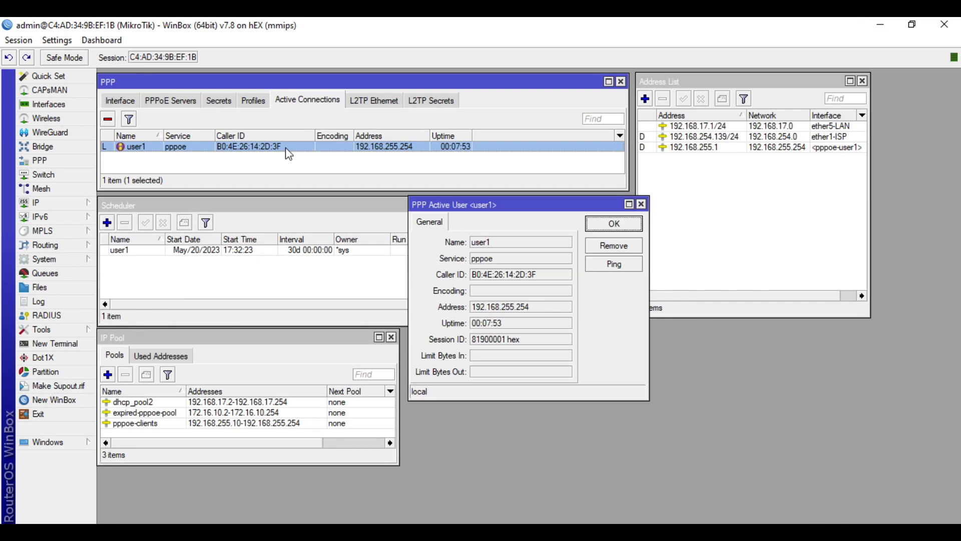
pyautogui.moveTo(539, 309); pyautogui.dragTo(473, 307)
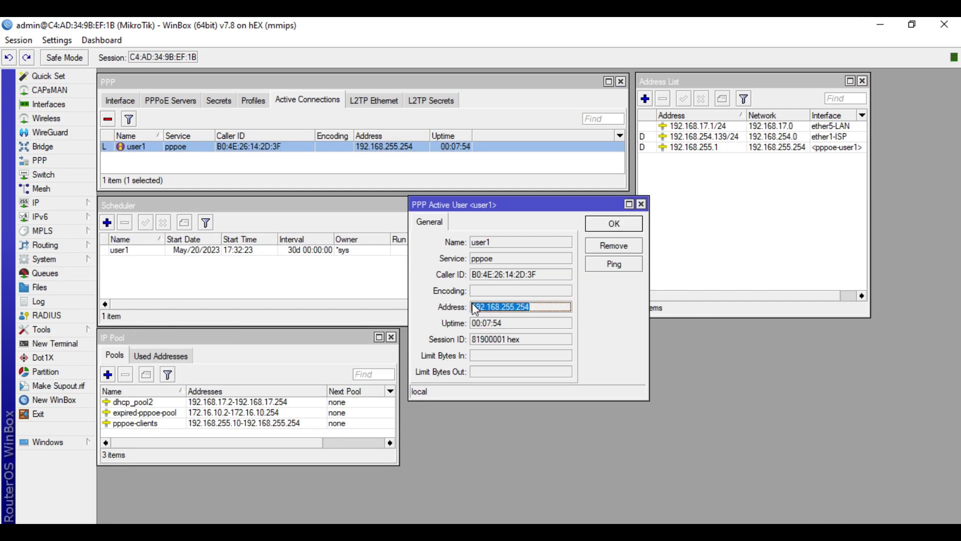
pyautogui.rightClick(477, 307)
pyautogui.click(508, 315)
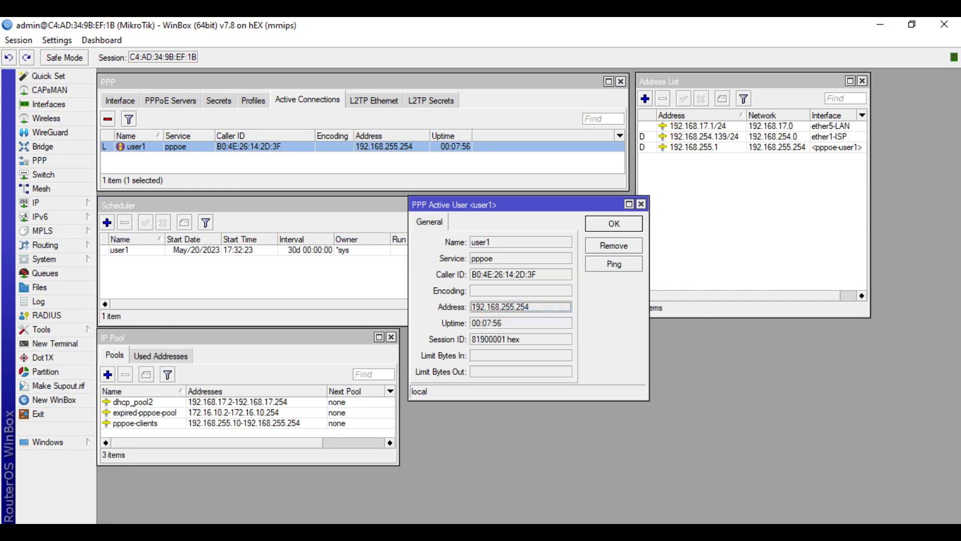
pyautogui.hotkey('alt', 'Tab')
pyautogui.click(369, 52)
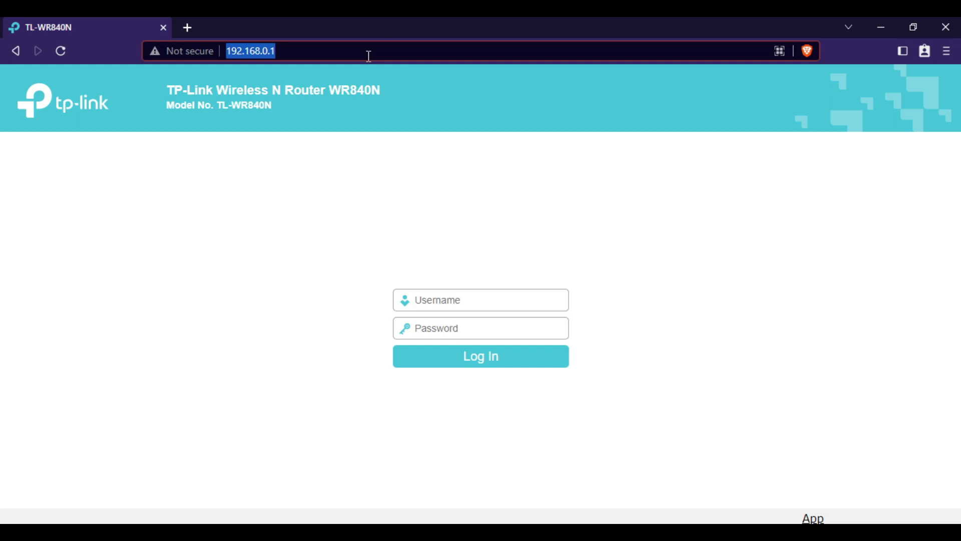
# - Load the router at 192.168.255.254, log in with the admin username and password, then begin logging out
pyautogui.hotkey('ctrl', 'v')
pyautogui.press('Return')
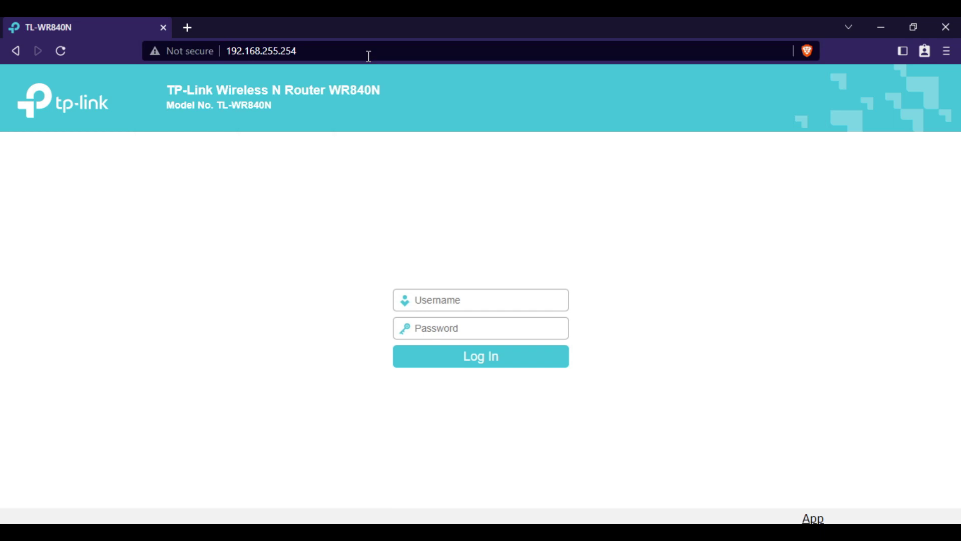
pyautogui.write('admin')
pyautogui.press('Tab')
pyautogui.write('admin')
pyautogui.press('Return')
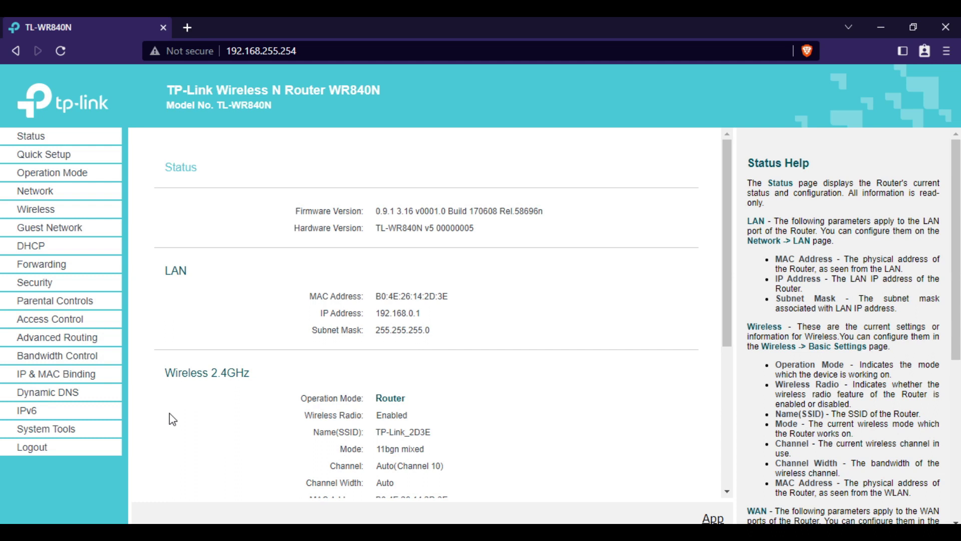
pyautogui.click(32, 447)
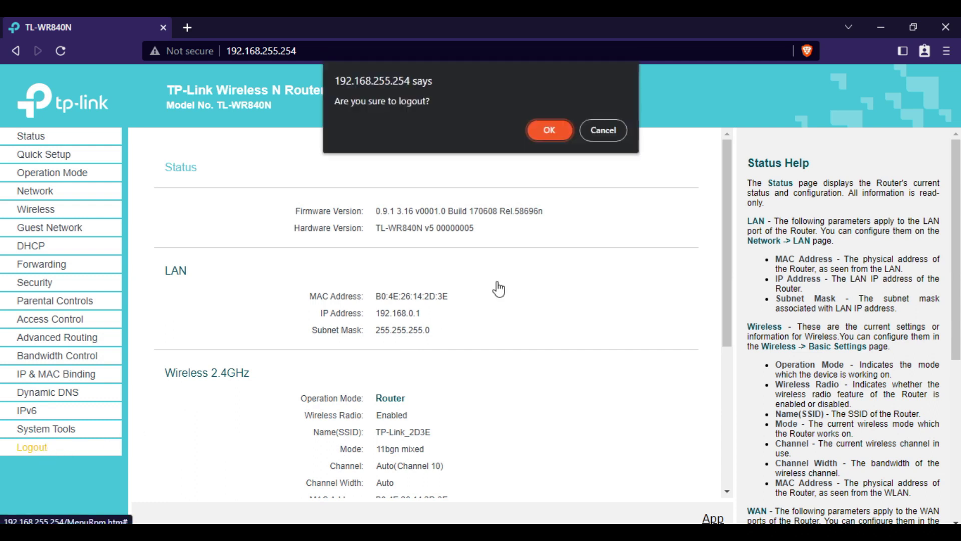
# - Confirm the router logout, return to WinBox and close user1's active connection details
pyautogui.click(546, 130)
pyautogui.click(882, 26)
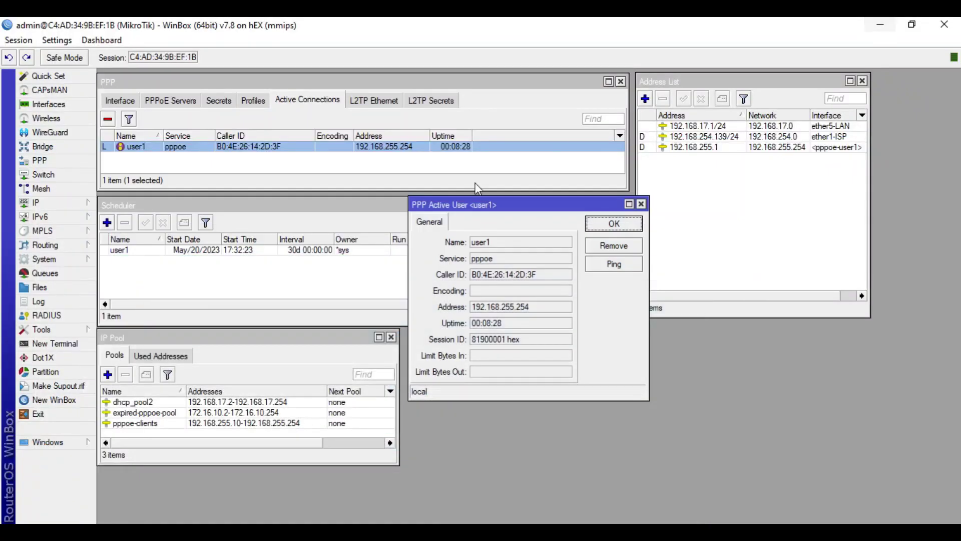
pyautogui.click(640, 204)
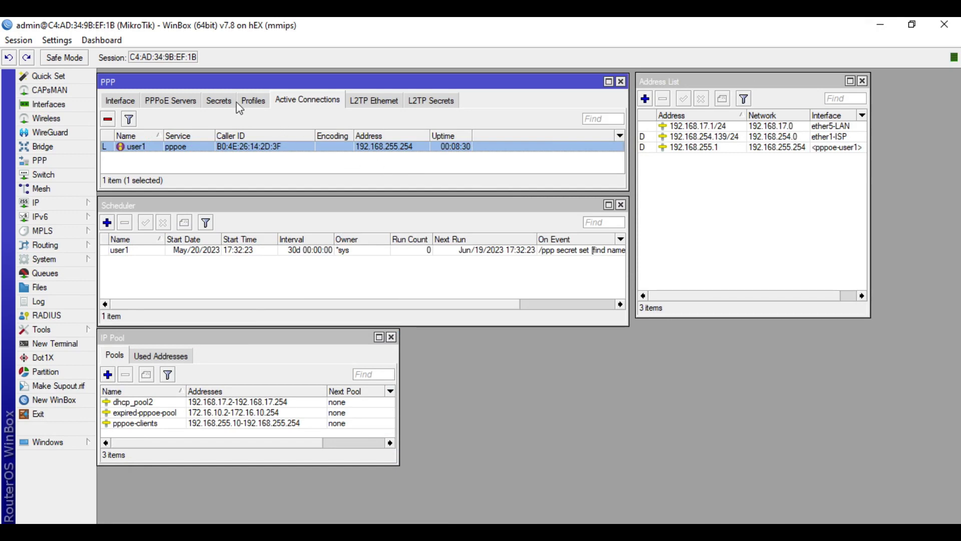
# - Change user1's PPP secret profile to Expired-Profile and apply it
pyautogui.click(220, 101)
pyautogui.doubleClick(182, 148)
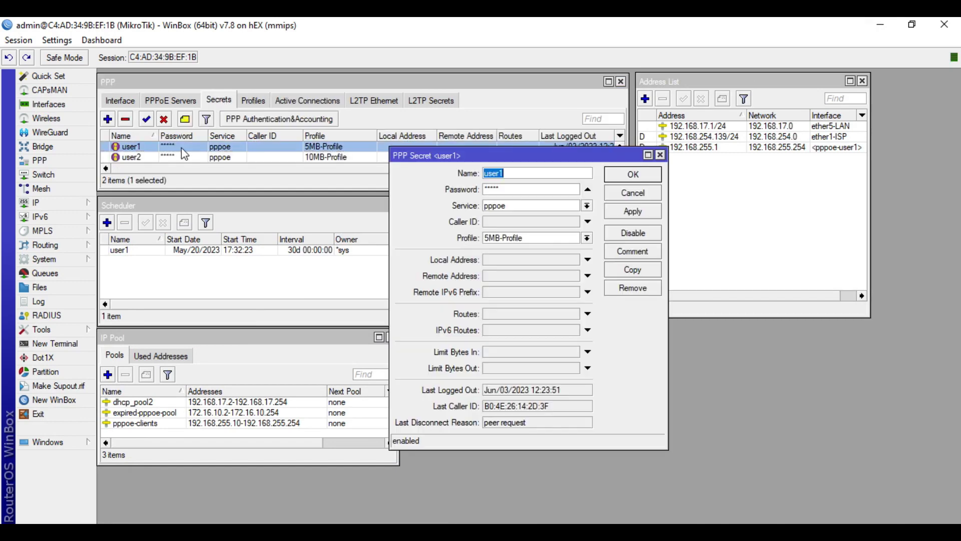
pyautogui.click(526, 239)
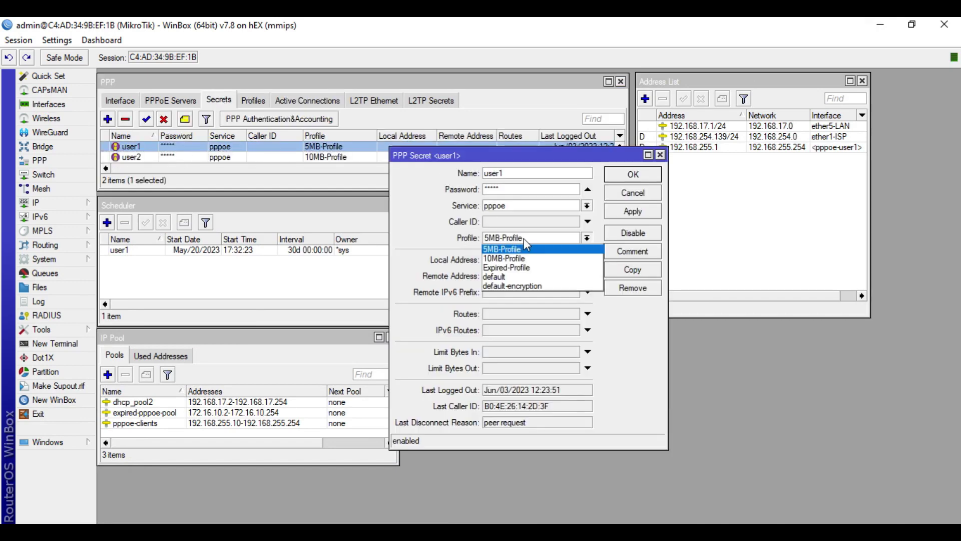
pyautogui.click(518, 267)
pyautogui.click(630, 211)
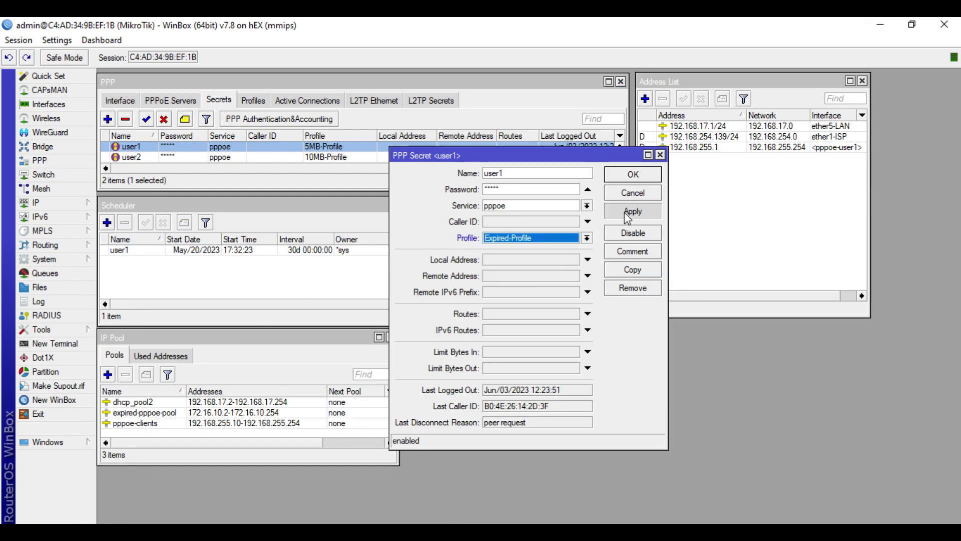
pyautogui.click(638, 176)
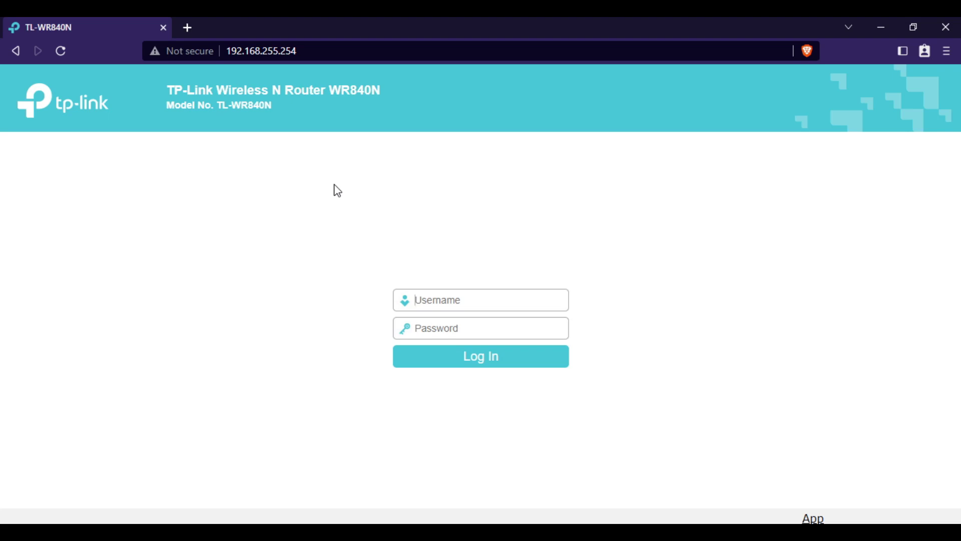
# - Bring the WinBox window back into view from the taskbar
pyautogui.click(137, 507)
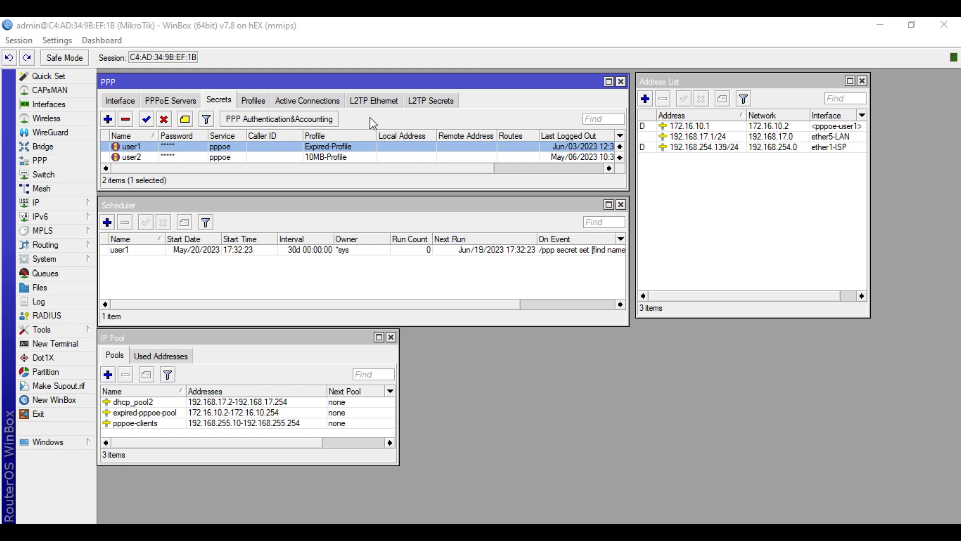
# - Copy user1's new active PPPoE address 172.16.10.2 from Active Connections and switch to the browser
pyautogui.click(316, 102)
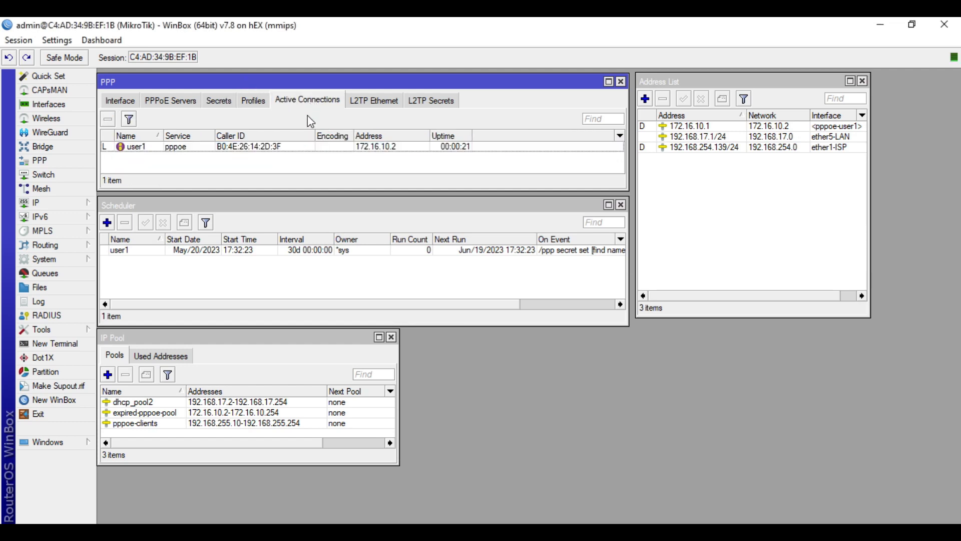
pyautogui.click(363, 147)
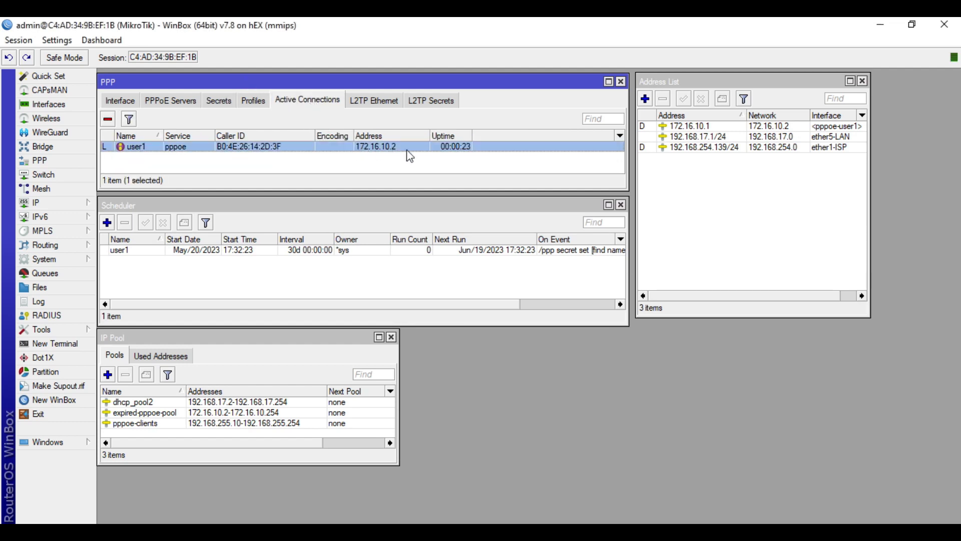
pyautogui.doubleClick(409, 154)
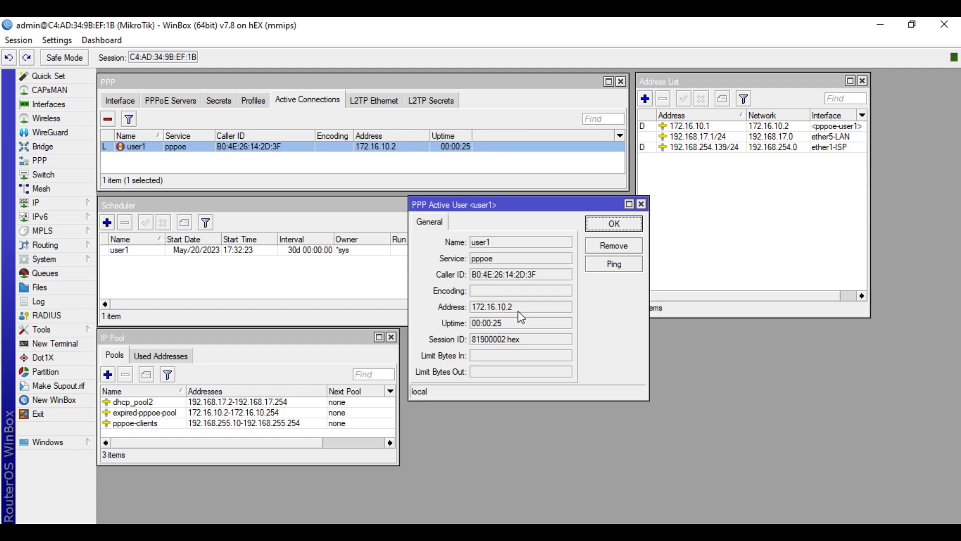
pyautogui.moveTo(516, 307); pyautogui.dragTo(474, 307)
pyautogui.rightClick(492, 314)
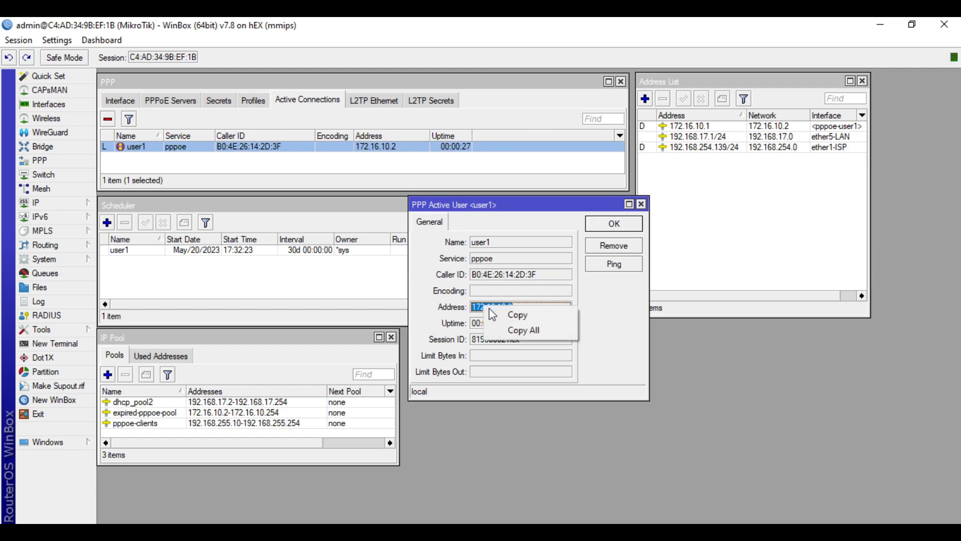
pyautogui.click(517, 315)
pyautogui.click(614, 224)
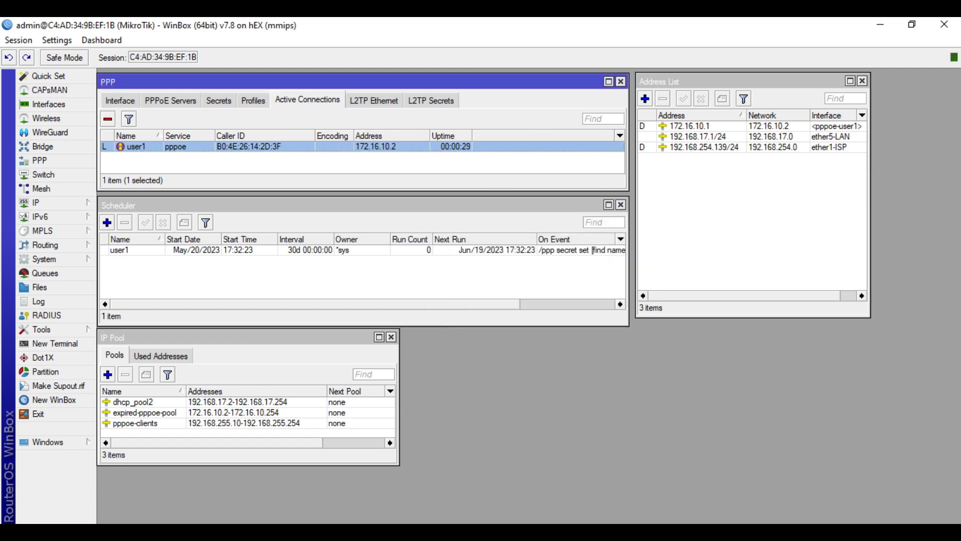
pyautogui.hotkey('alt', 'Tab')
# - Load the router at the new address 172.16.10.2 in the browser
pyautogui.click(385, 47)
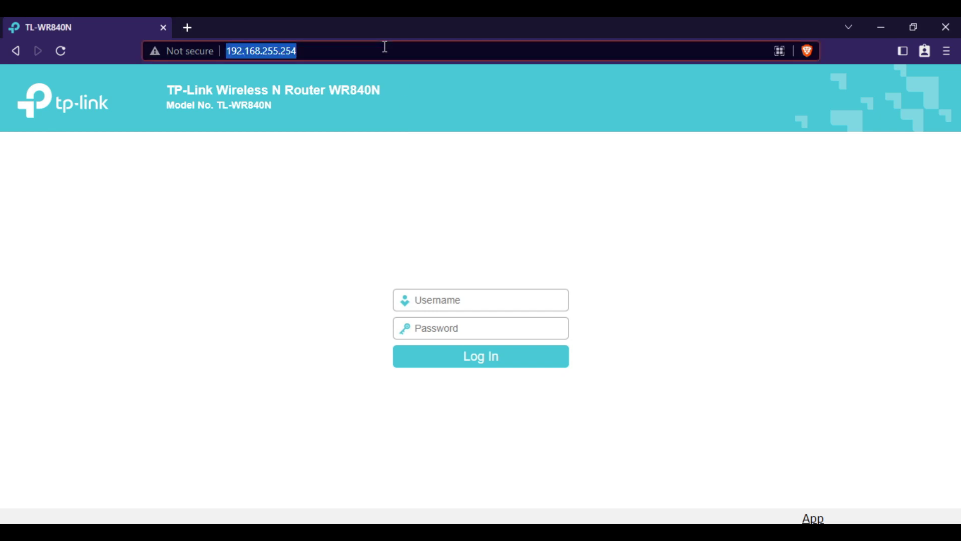
pyautogui.hotkey('ctrl', 'v')
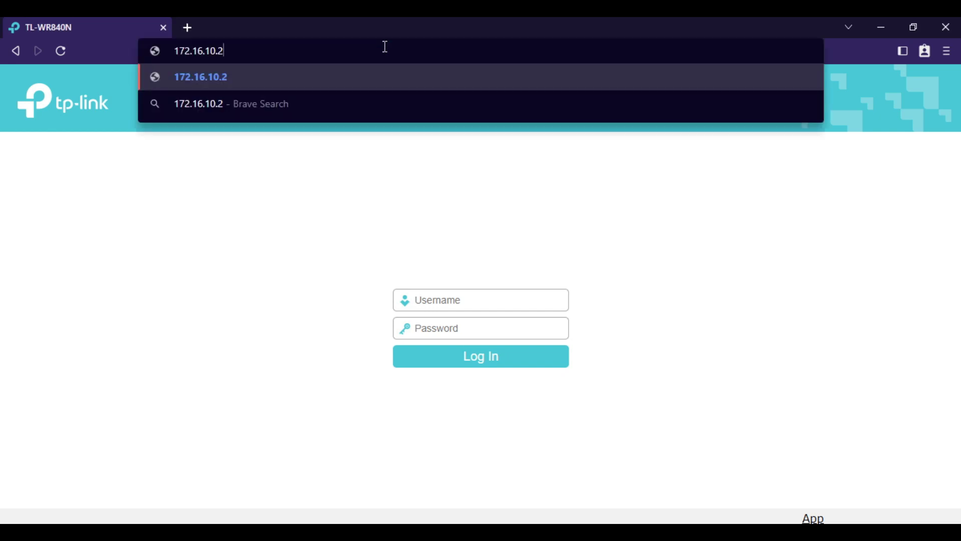
pyautogui.press('Return')
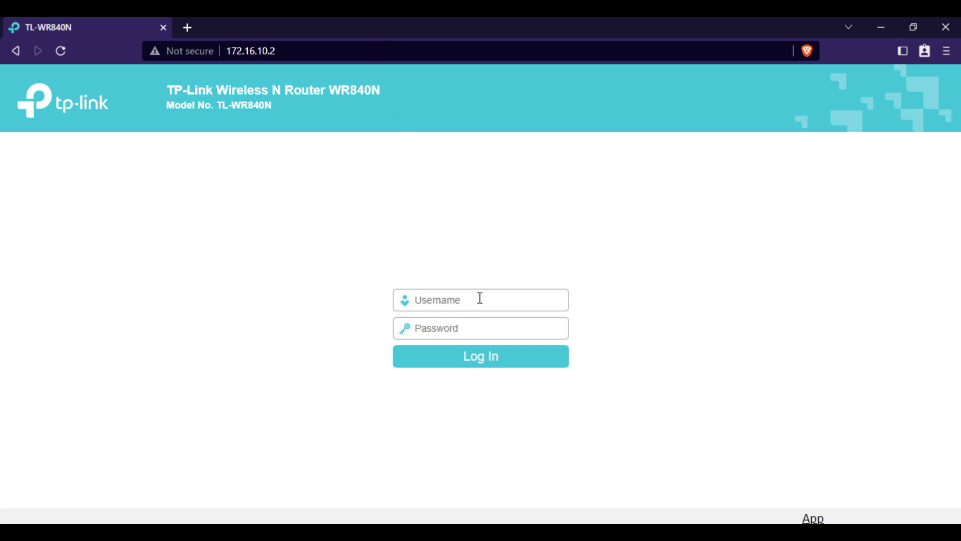
# - Log in with the admin username and password and view the router's Status page
pyautogui.write('admin')
pyautogui.press('Tab')
pyautogui.write('admin')
pyautogui.press('Return')
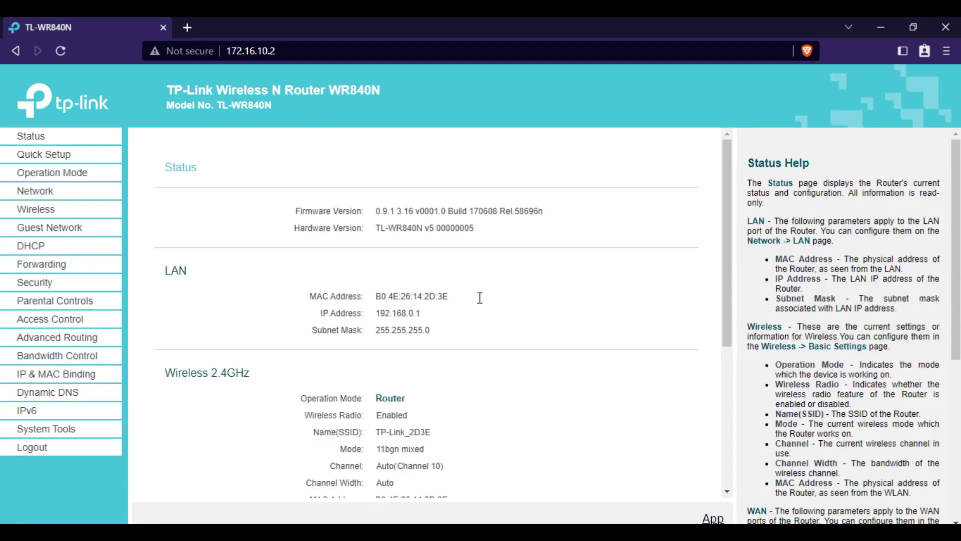
pyautogui.scroll(-3, 482, 299)
pyautogui.scroll(3, 482, 300)
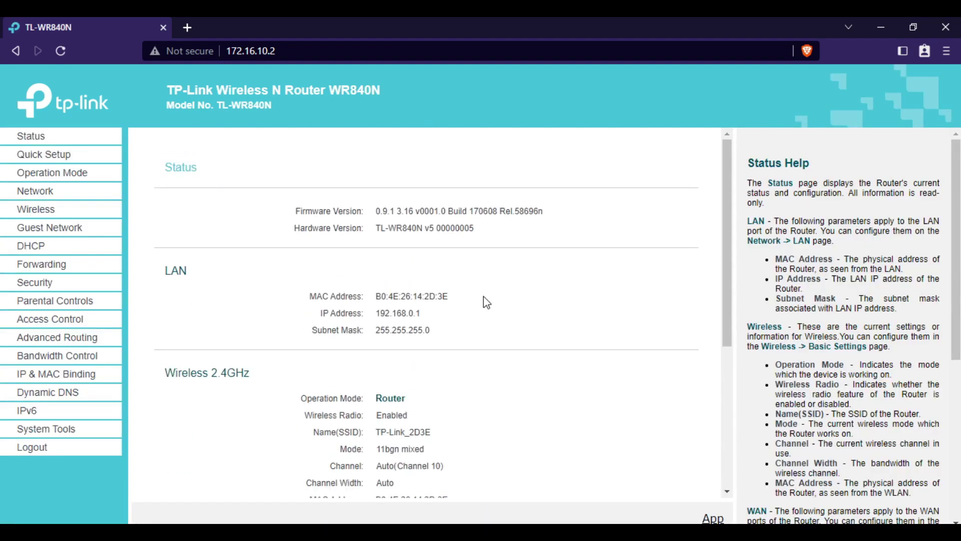